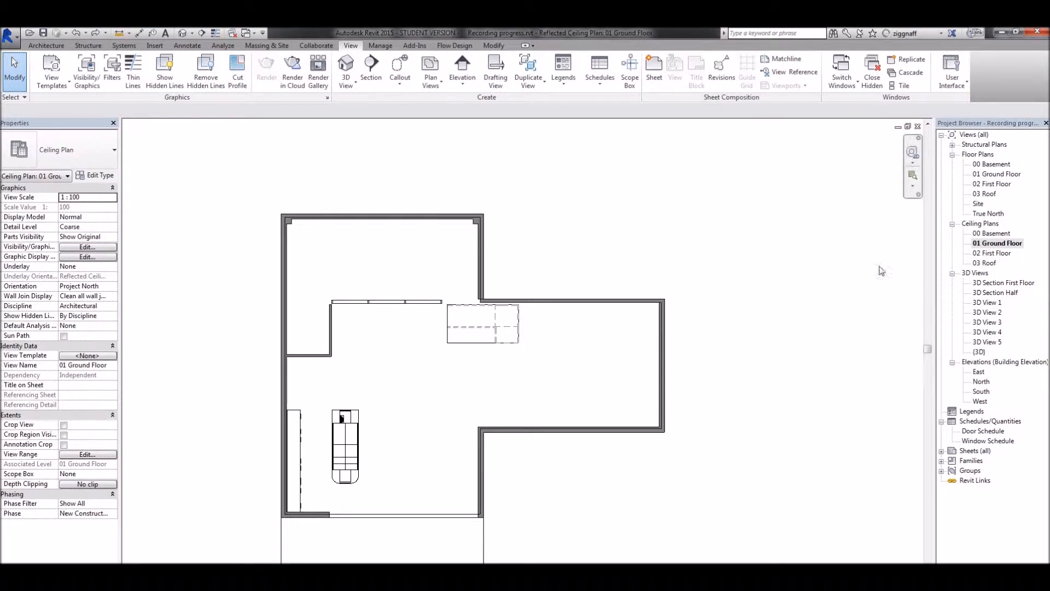
Load the Ceiling Light - Flat Round family from the Lighting, Architectural, Internal library folder without placing it.
click(47, 46)
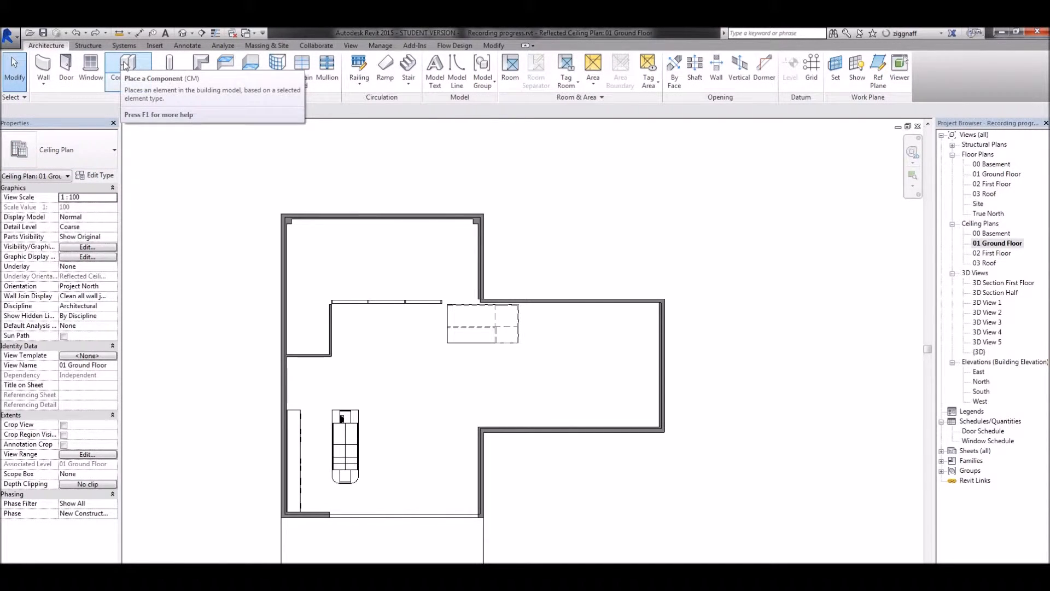
click(125, 66)
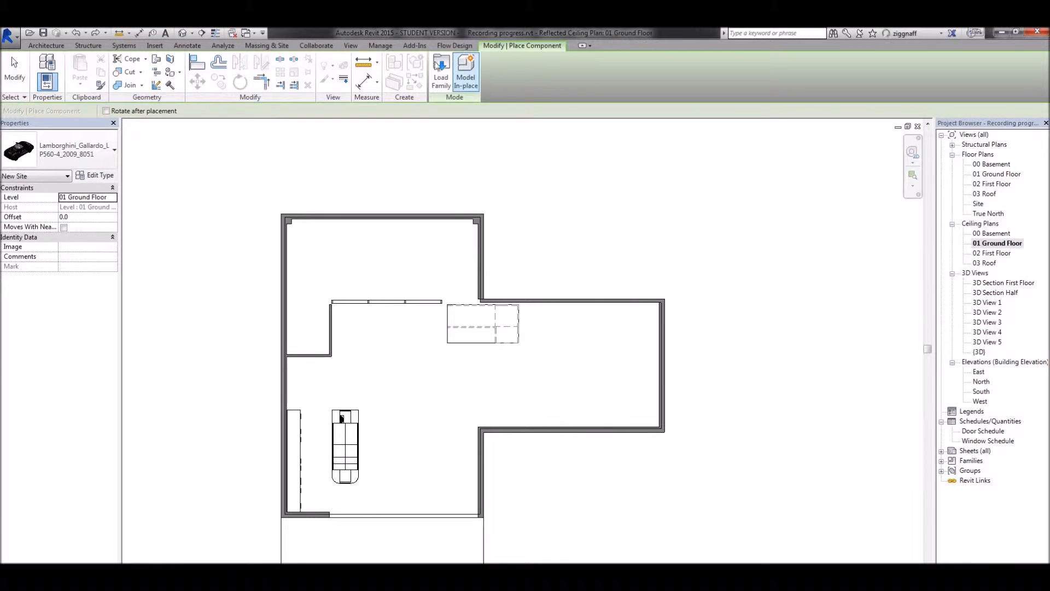
click(440, 72)
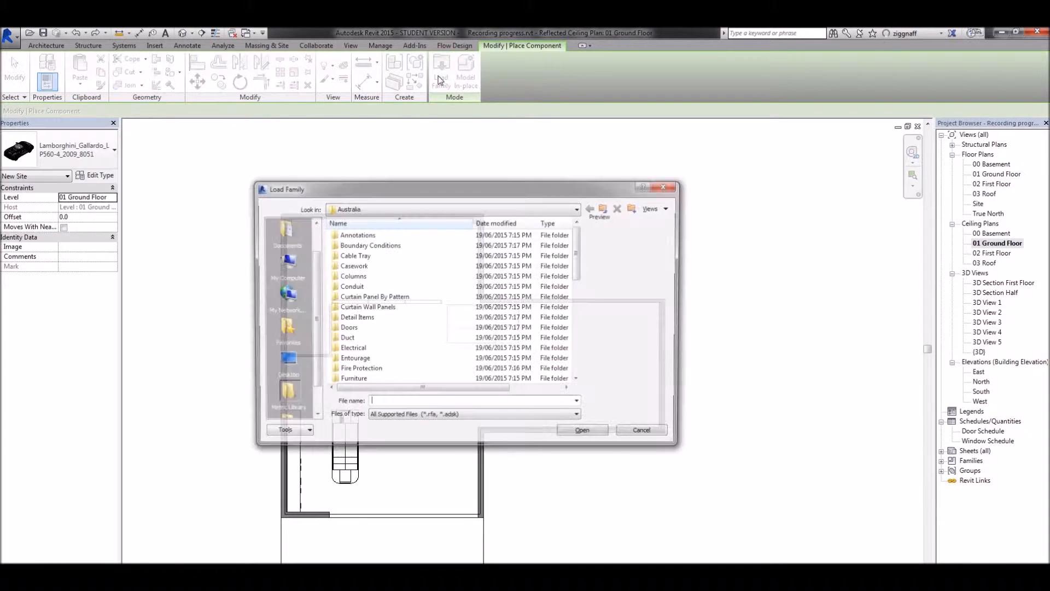
scroll(370, 273, down, 6)
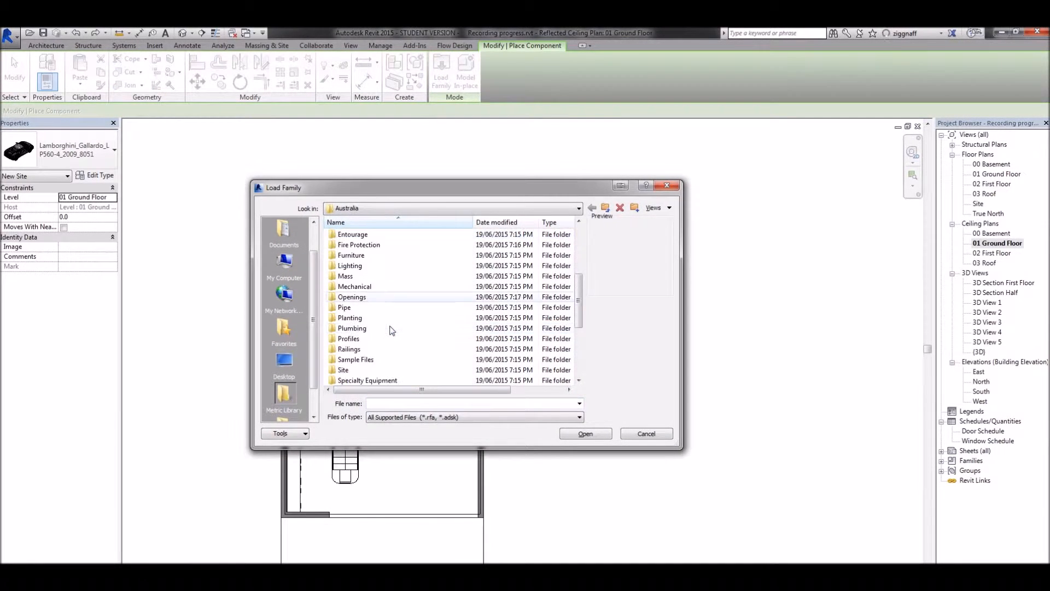
scroll(376, 348, down, 3)
scroll(365, 359, up, 4)
scroll(365, 359, up, 1)
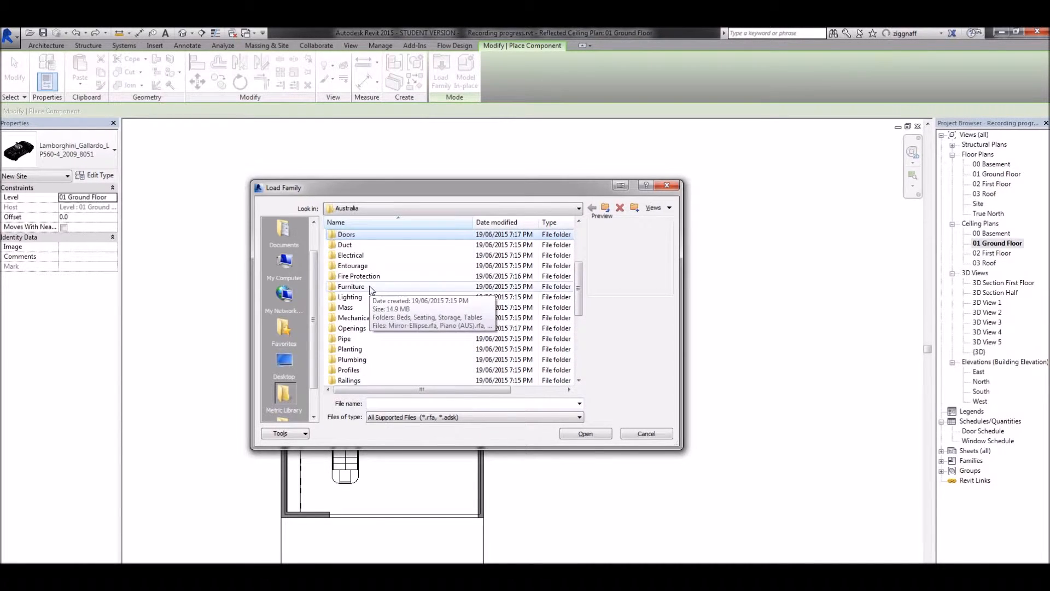
double_click(350, 296)
double_click(358, 235)
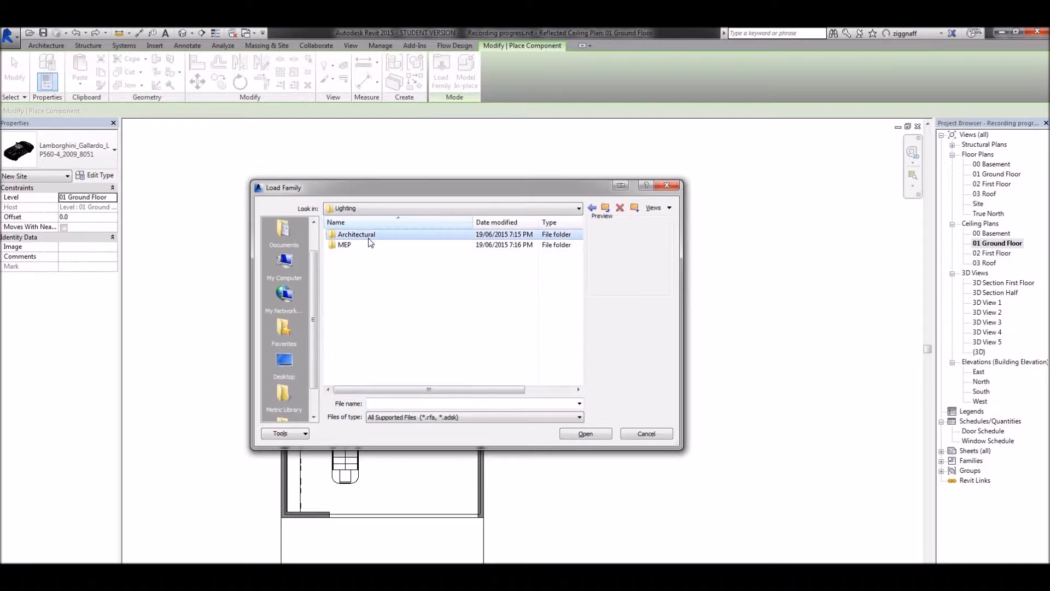
double_click(361, 246)
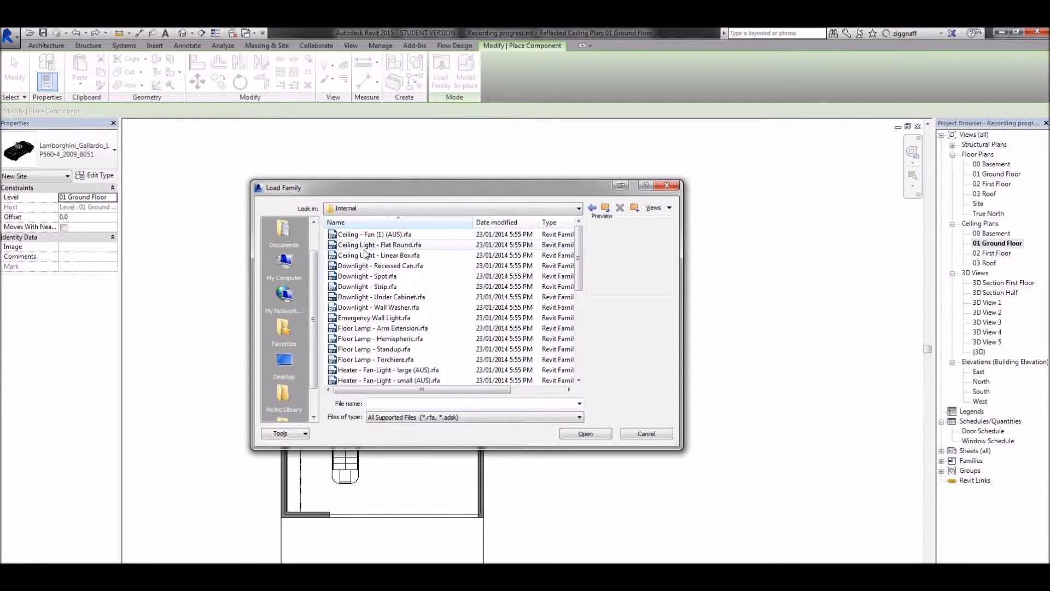
click(365, 249)
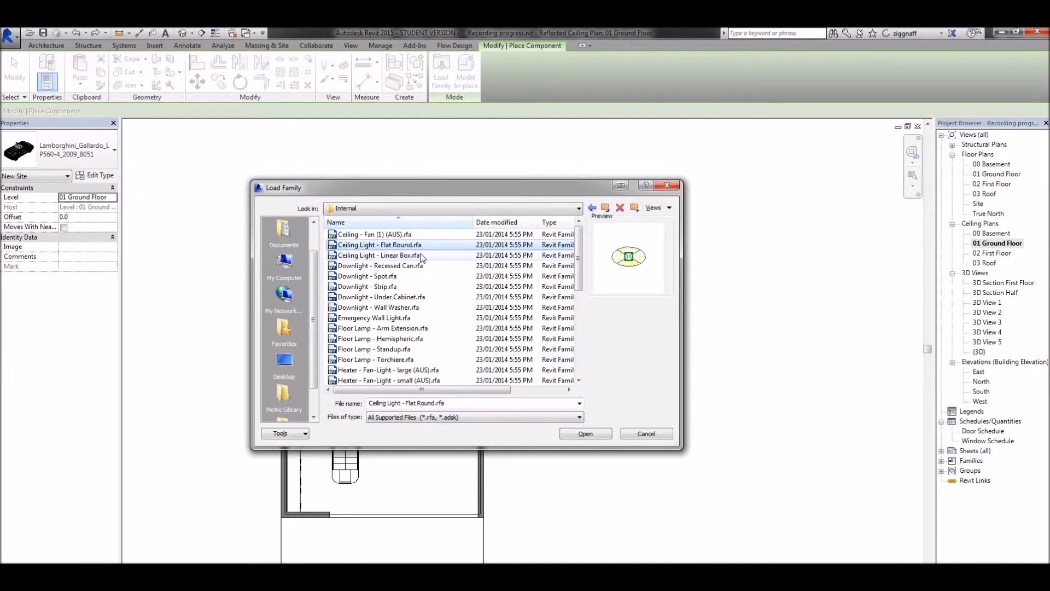
click(595, 435)
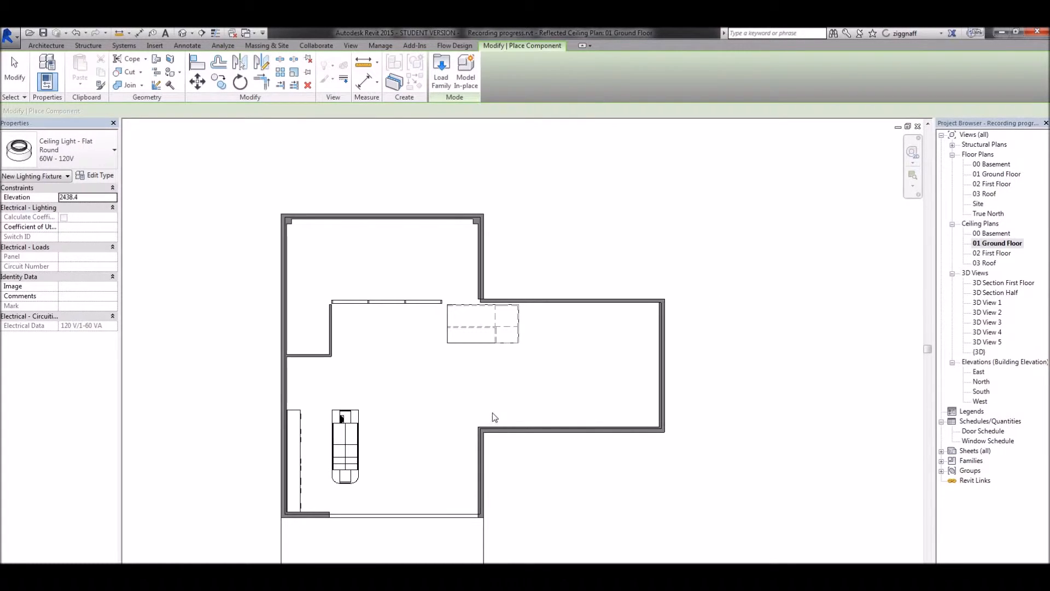
key(Escape)
key(Escape)
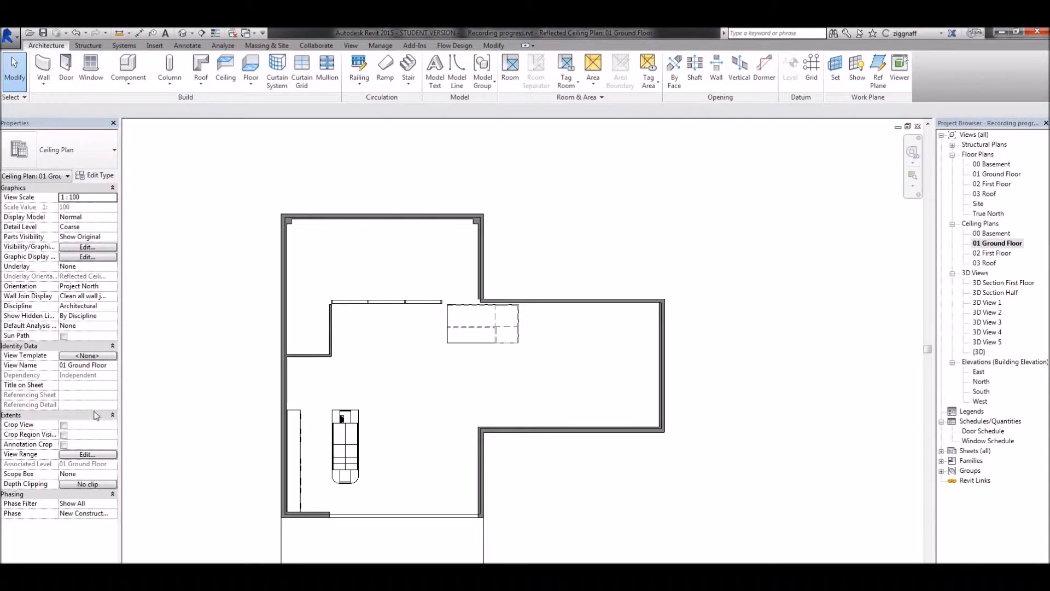
Check the 01 Ground Floor ceiling plan's view range and the ground-floor ceiling's height offset in the 3D Section Half view.
click(87, 454)
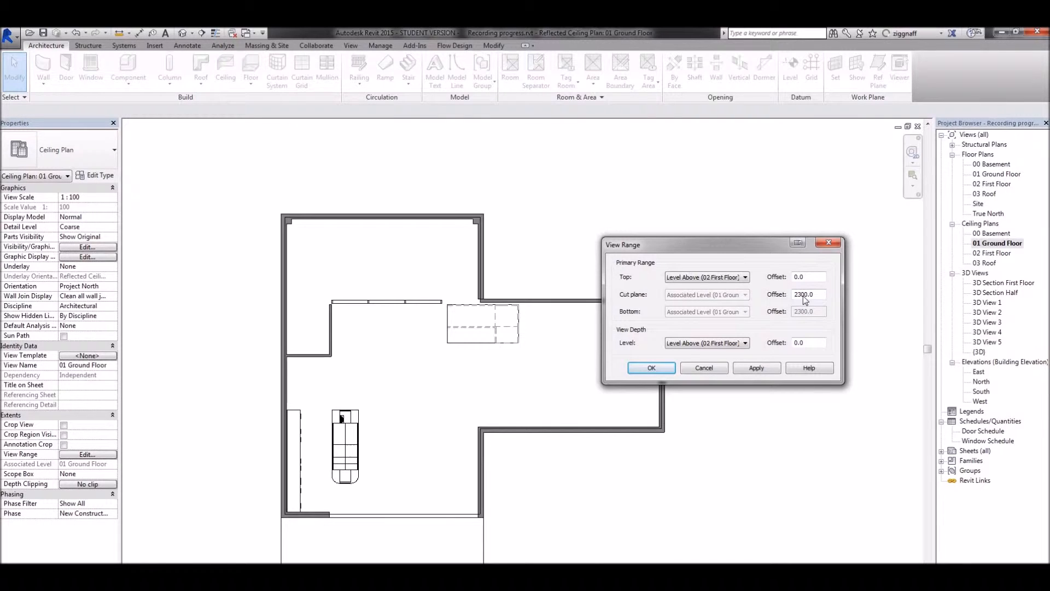
click(705, 368)
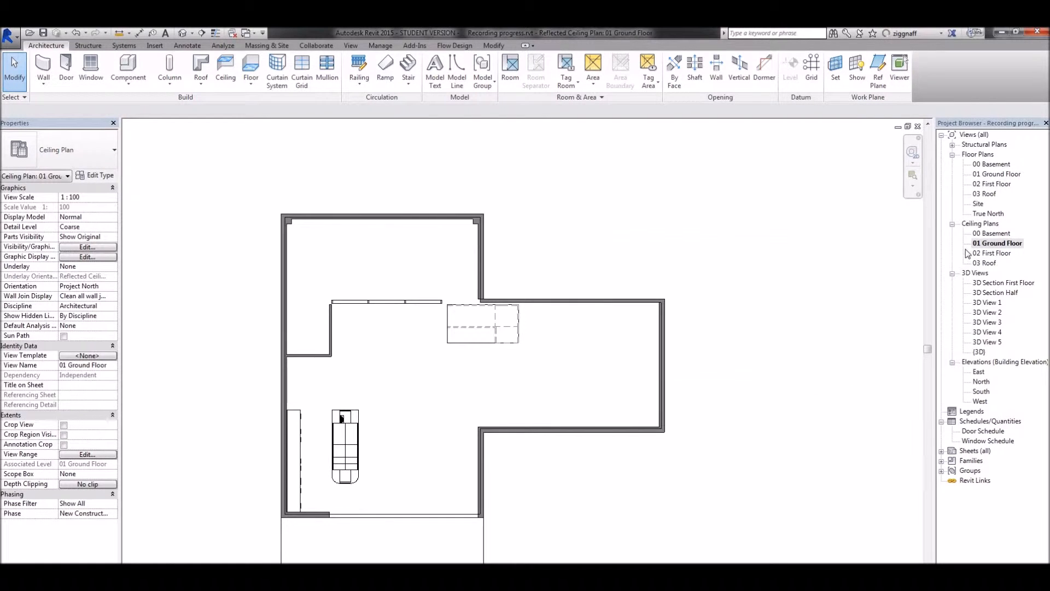
double_click(995, 293)
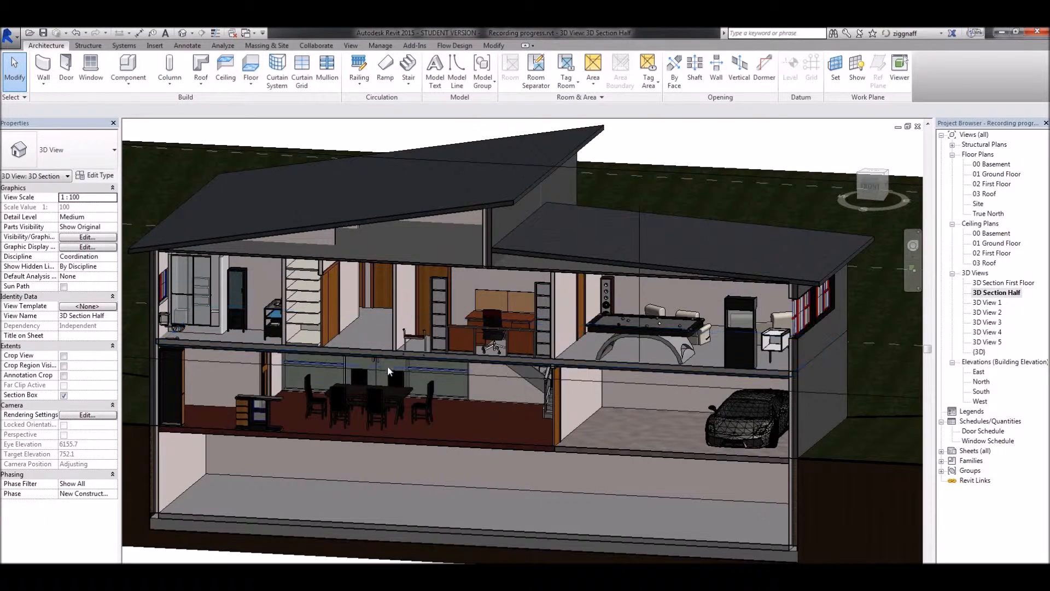
click(382, 355)
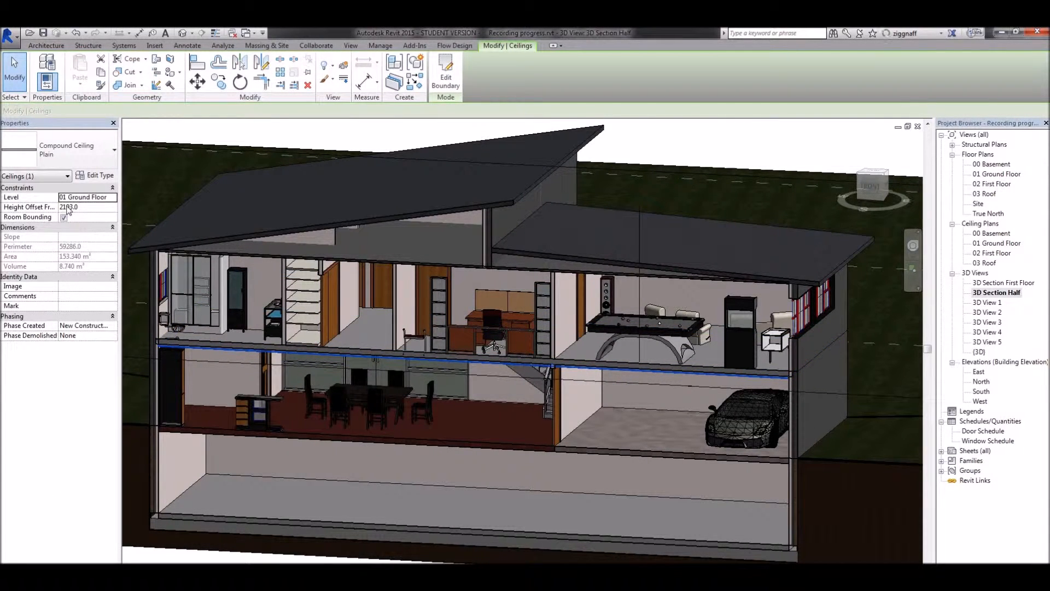
Lower the cut plane offset in the 01 Ground Floor ceiling plan's view range to below the ceiling's height offset.
double_click(995, 243)
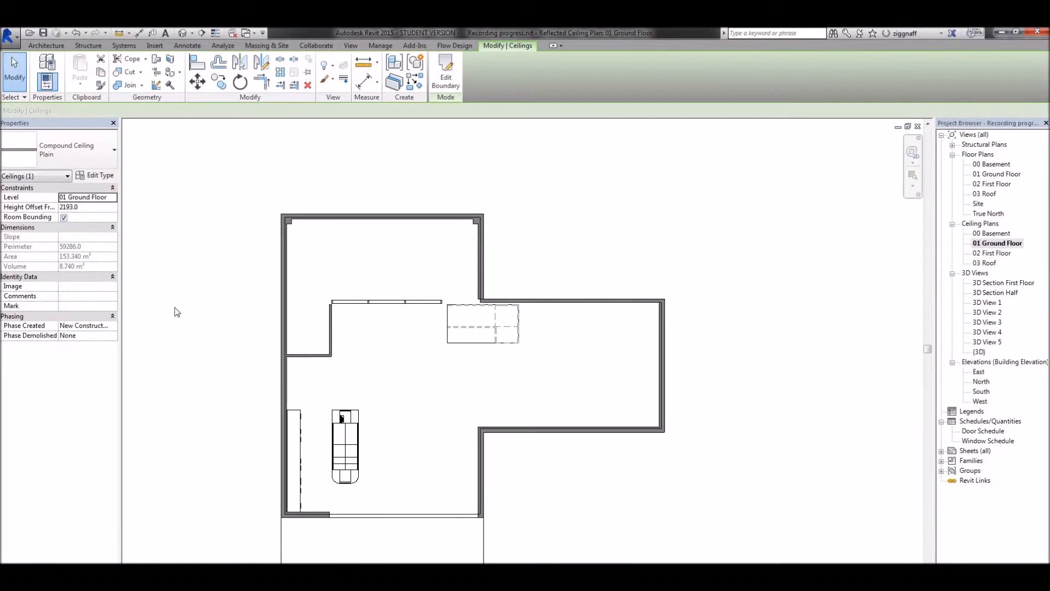
click(241, 300)
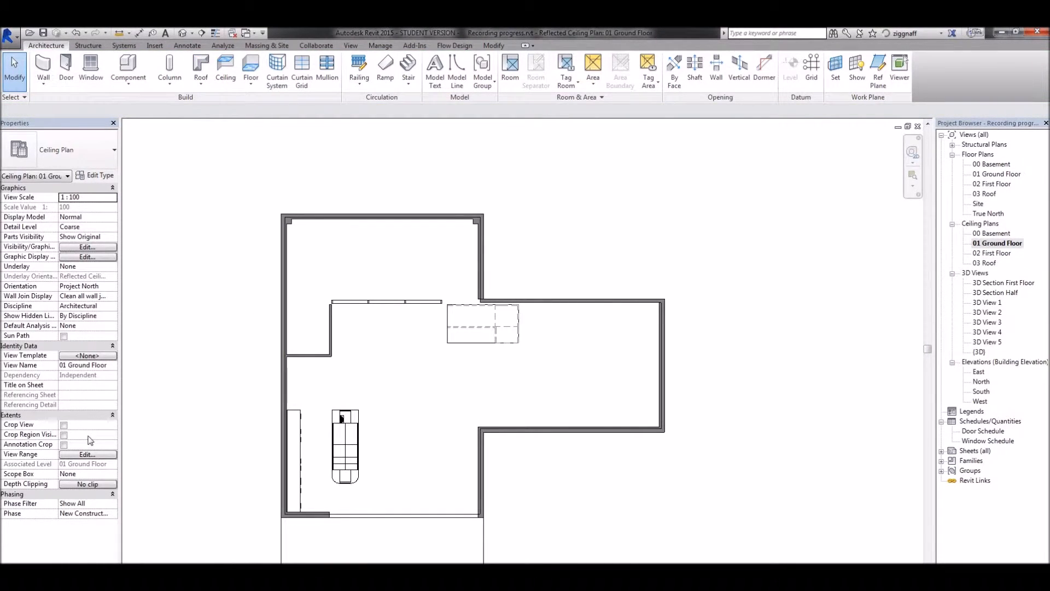
click(86, 454)
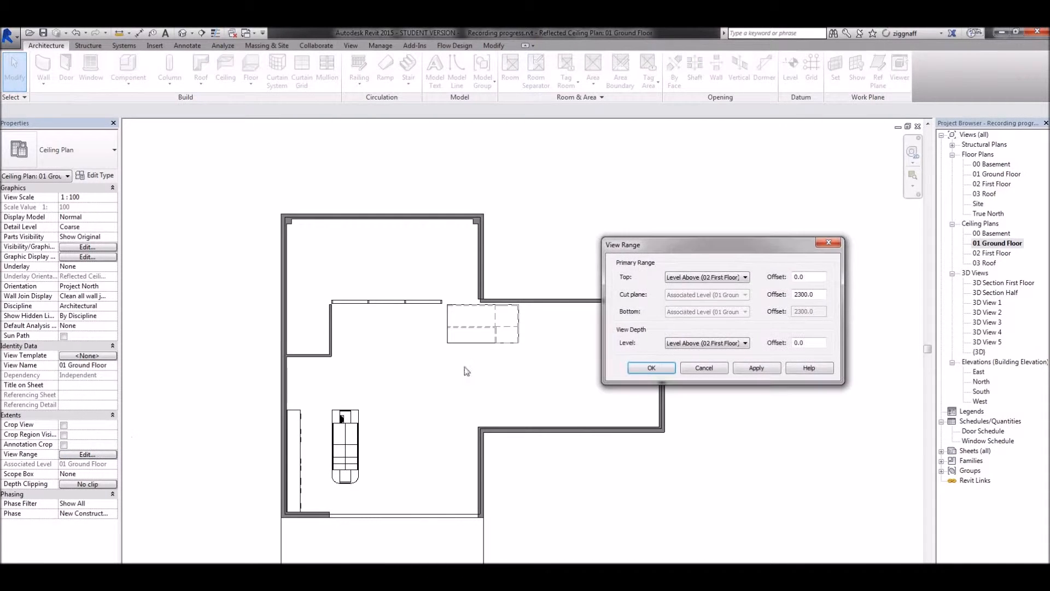
drag(823, 297, 760, 304)
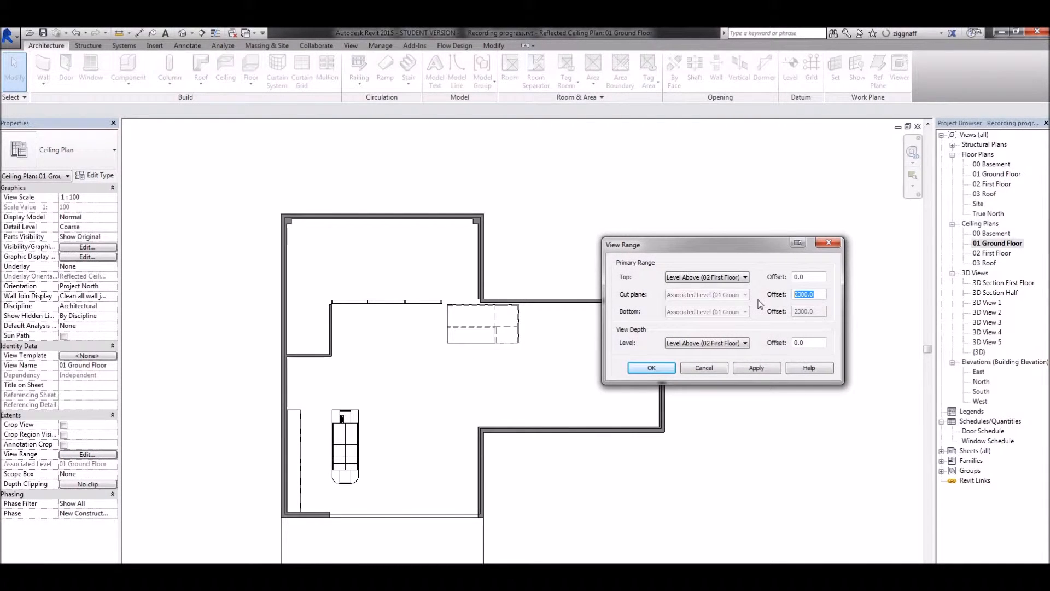
text(2)
click(650, 370)
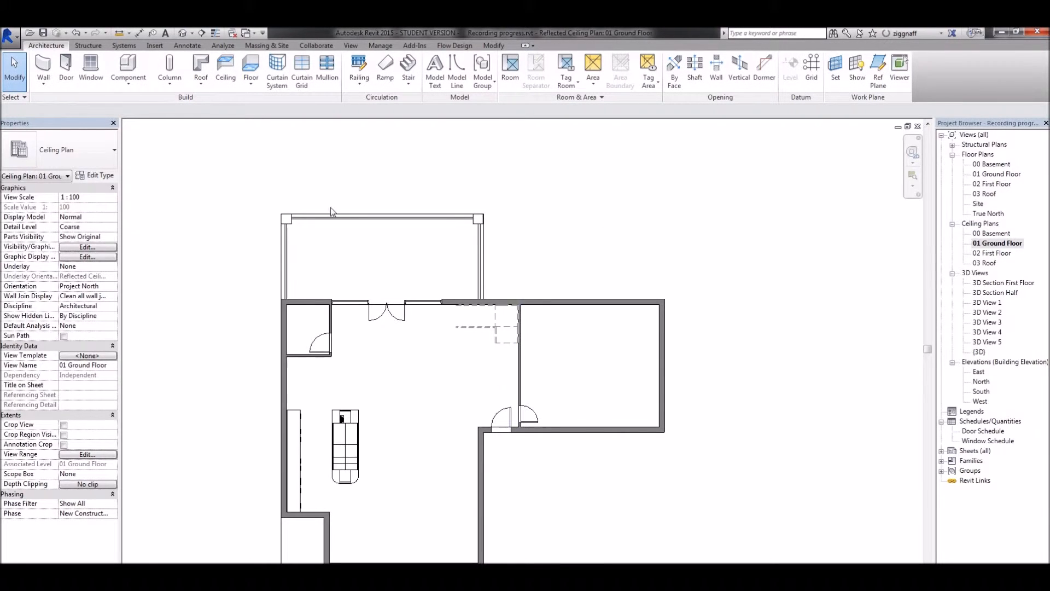
Place three 60W - 120V flat round ceiling lights in a column between the west-wall counter and the kitchen island.
click(128, 65)
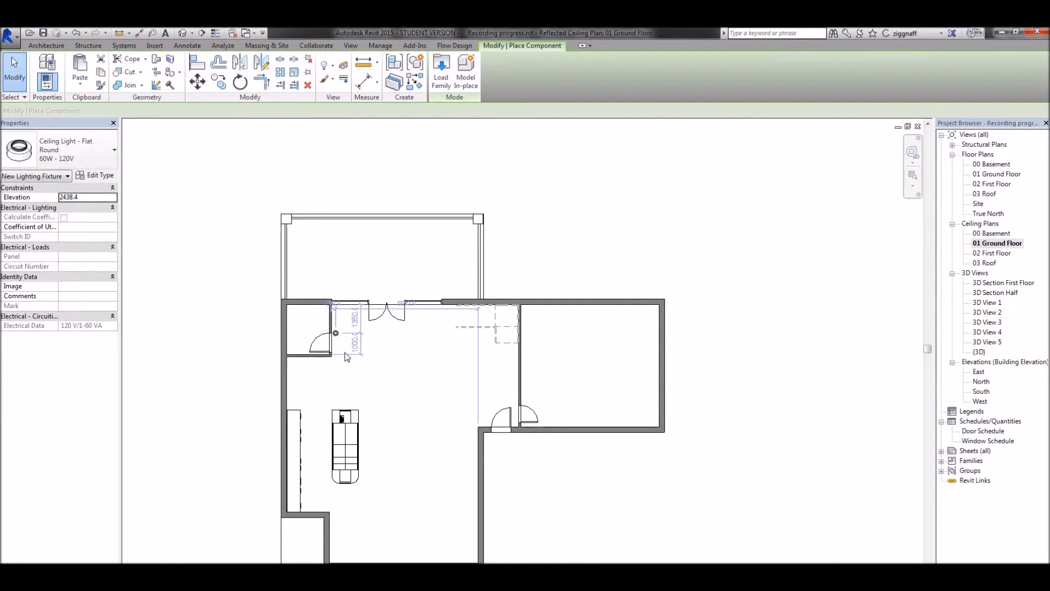
click(317, 390)
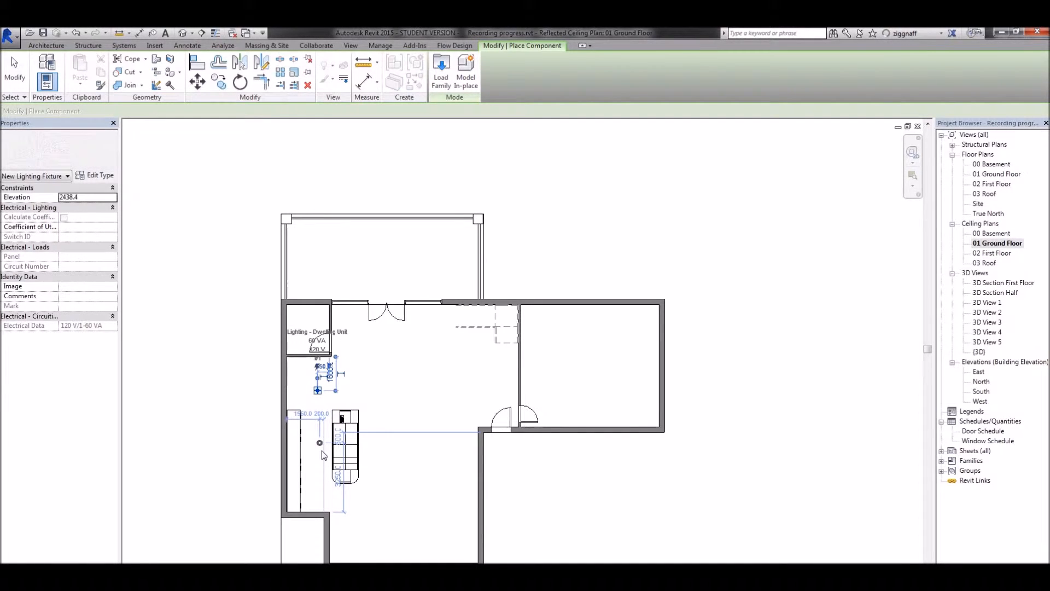
click(320, 442)
key(Escape)
key(Escape)
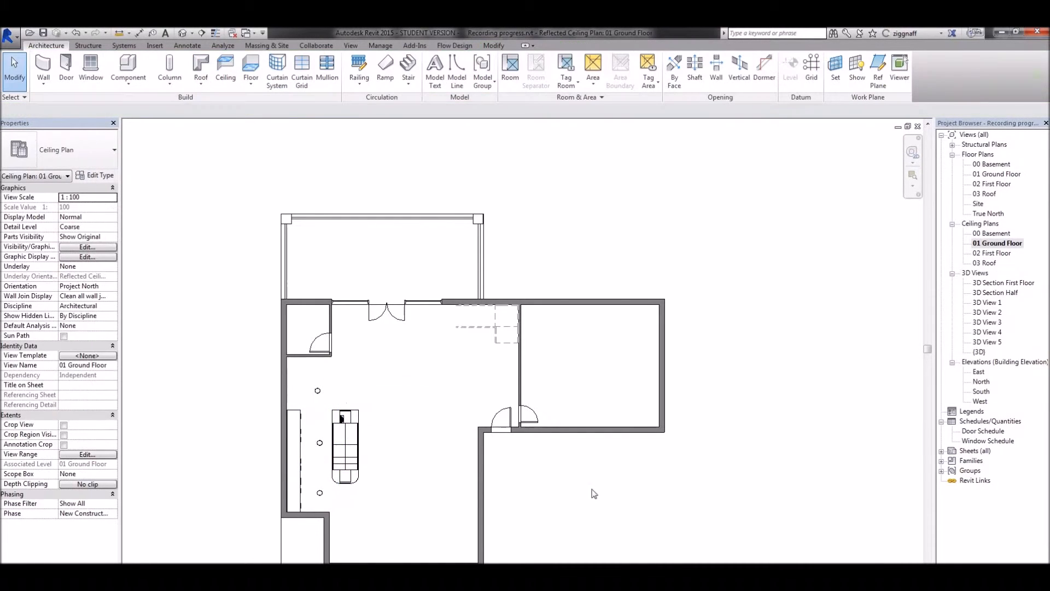
double_click(989, 253)
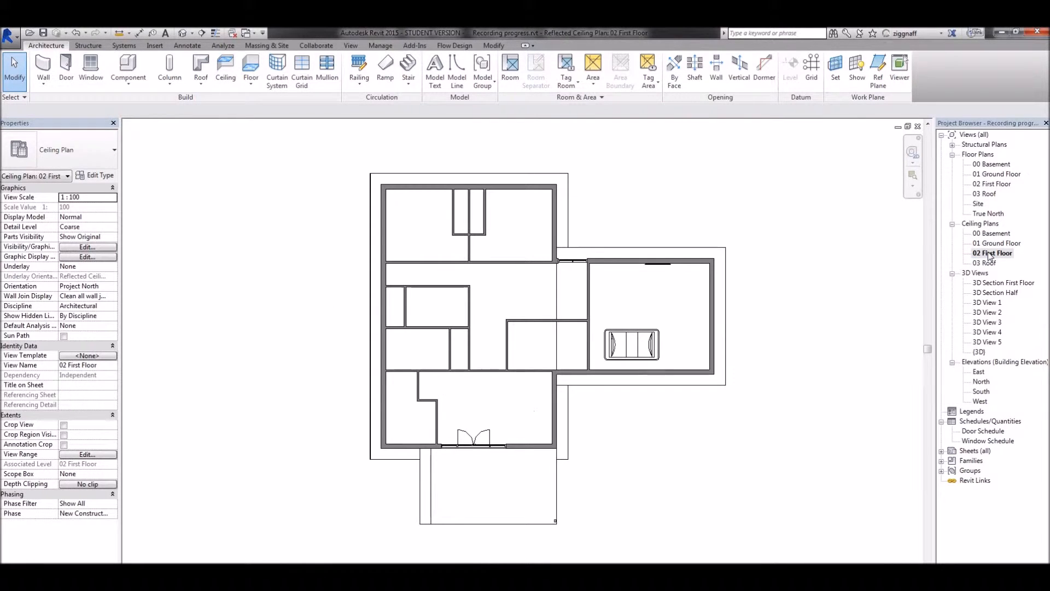
key(c)
key(m)
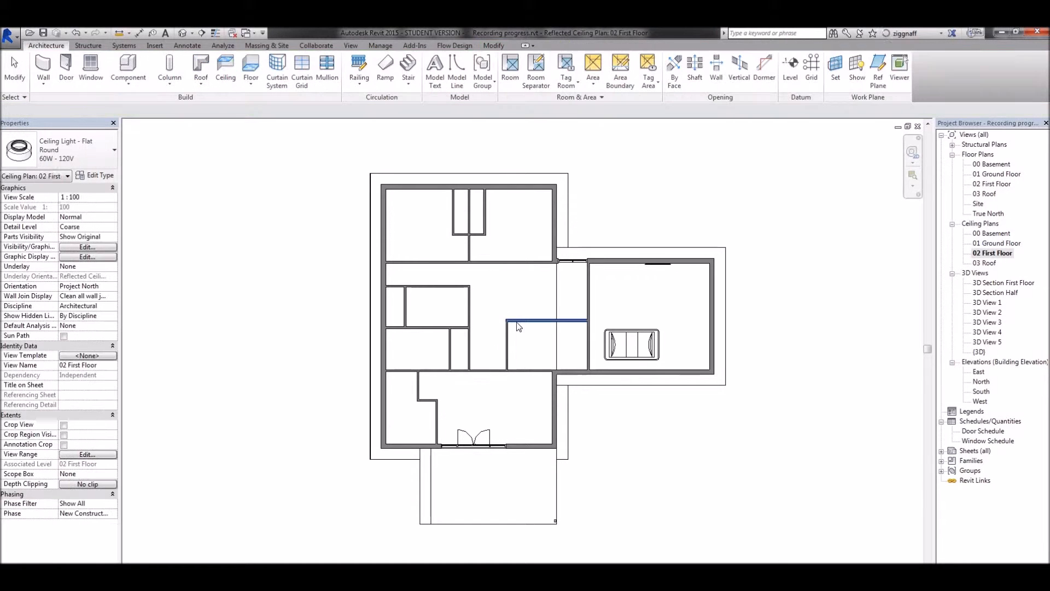
key(Escape)
Inspect the first floor's ceiling and roof in the 3D Section Half view and return to the 02 First Floor ceiling plan.
double_click(1000, 292)
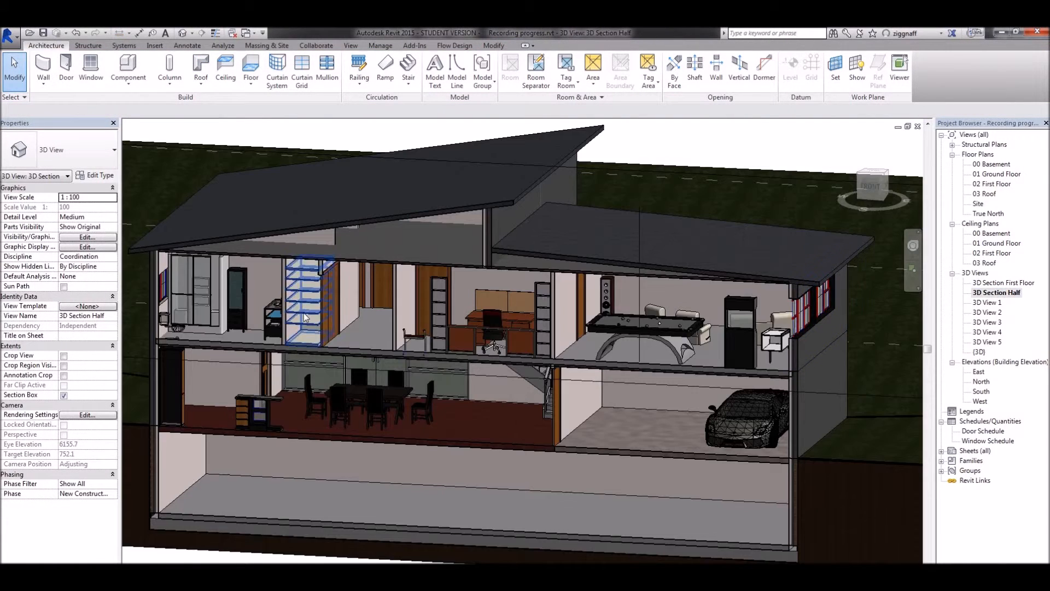
click(306, 256)
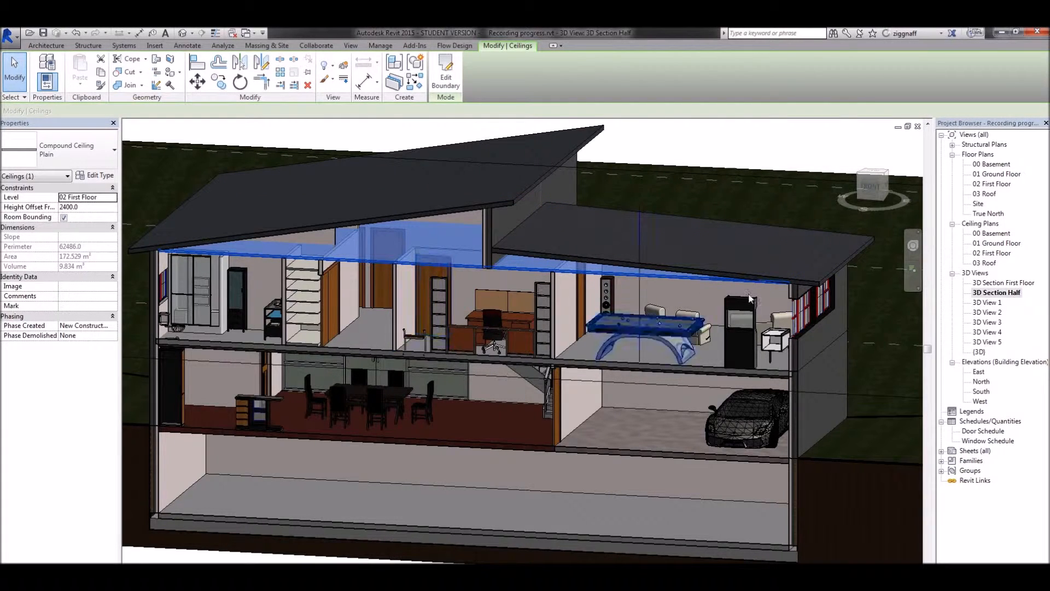
double_click(996, 251)
click(254, 328)
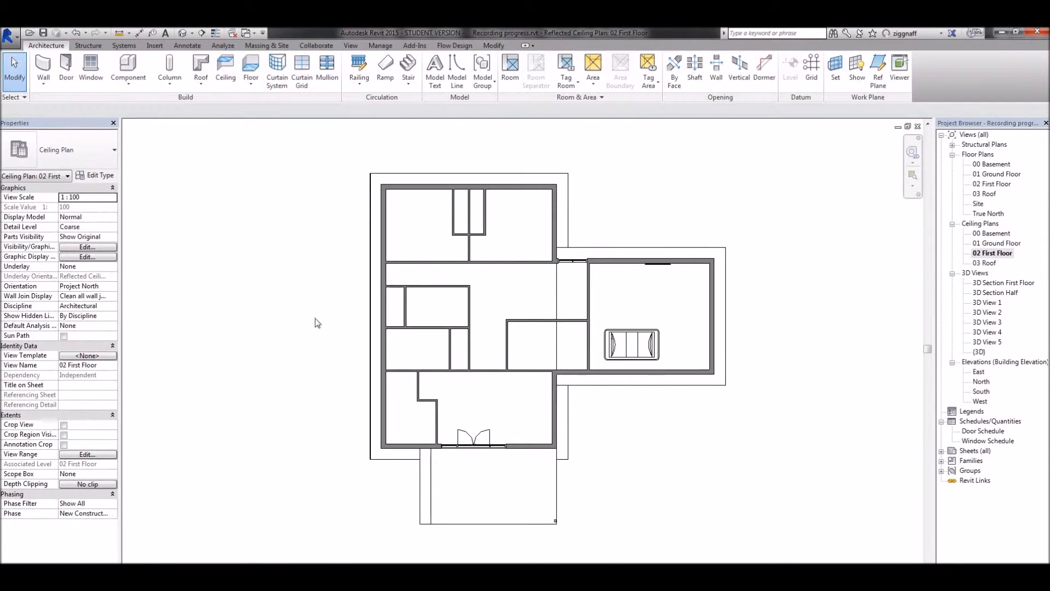
Set the view depth level to Unlimited in the 02 First Floor ceiling plan's view range.
click(87, 453)
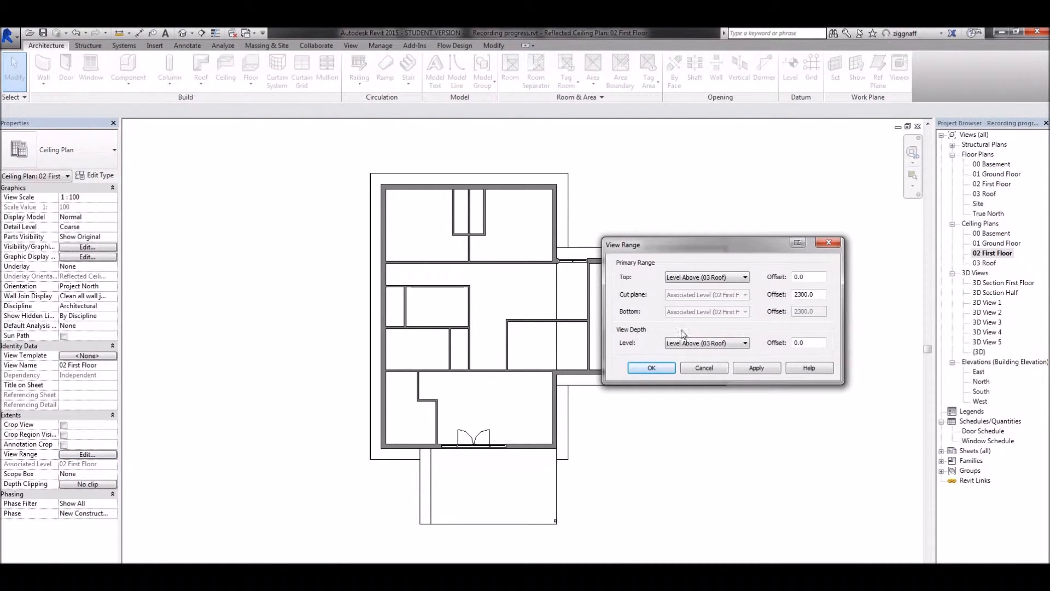
click(711, 343)
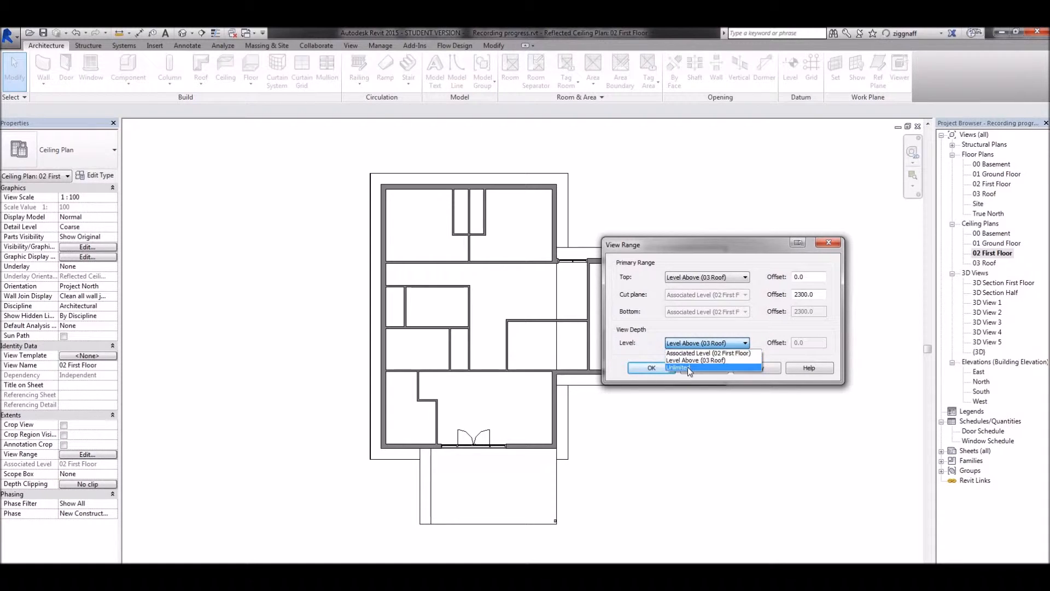
click(690, 368)
click(650, 367)
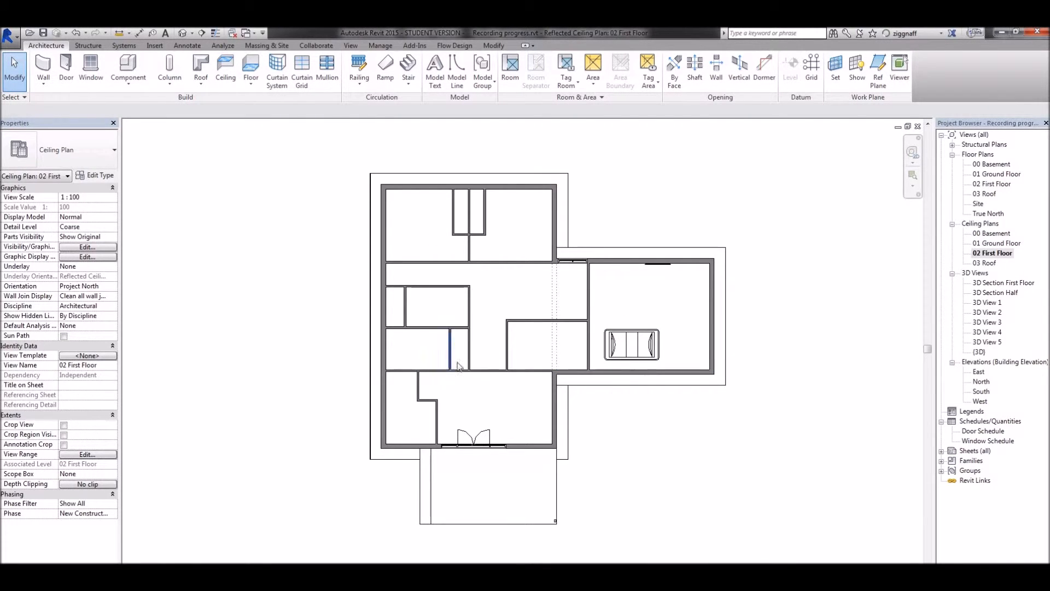
Place three 100W - 120V flat round ceiling lights: one in the southwest room, one in the south room with double doors, one in the room north of it.
click(134, 68)
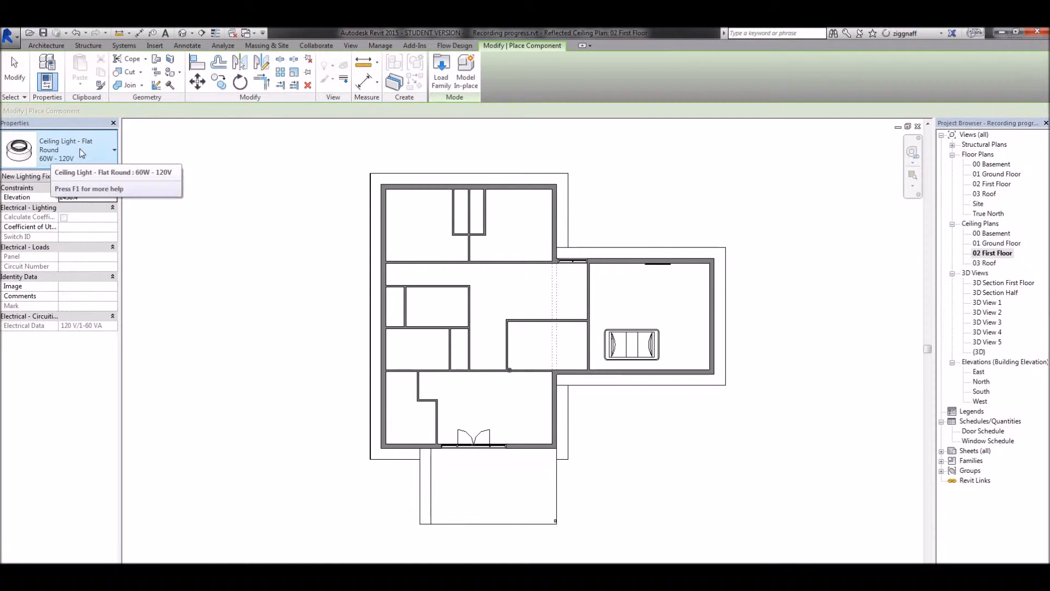
click(82, 152)
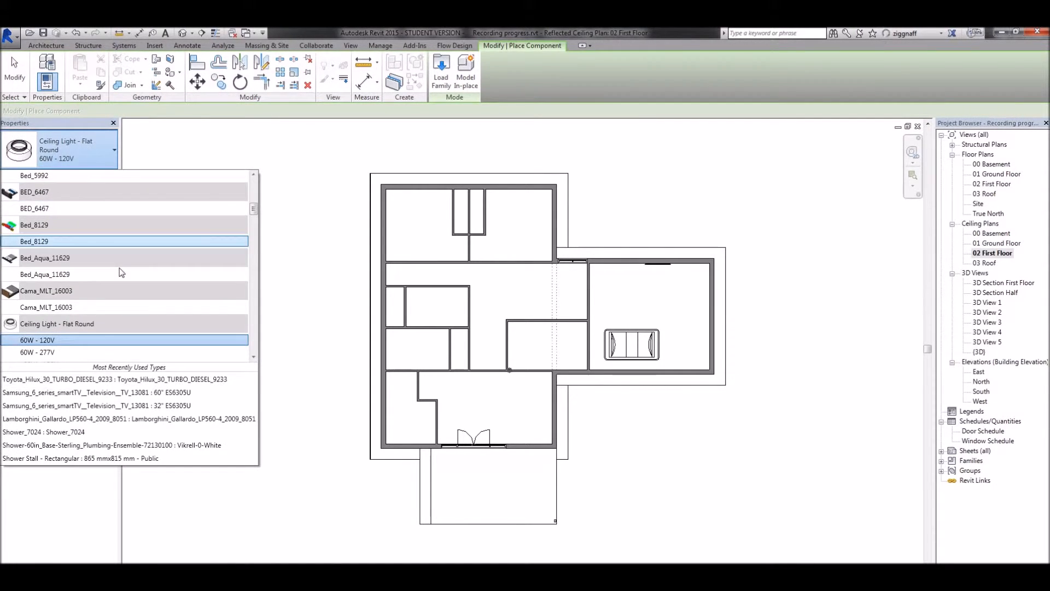
scroll(62, 300, down, 1)
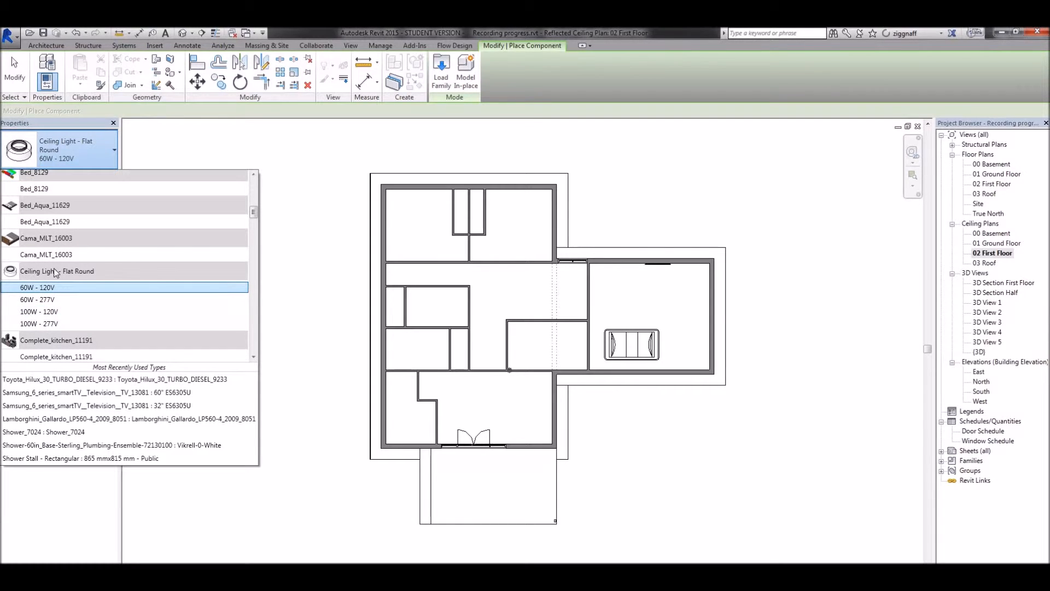
click(41, 312)
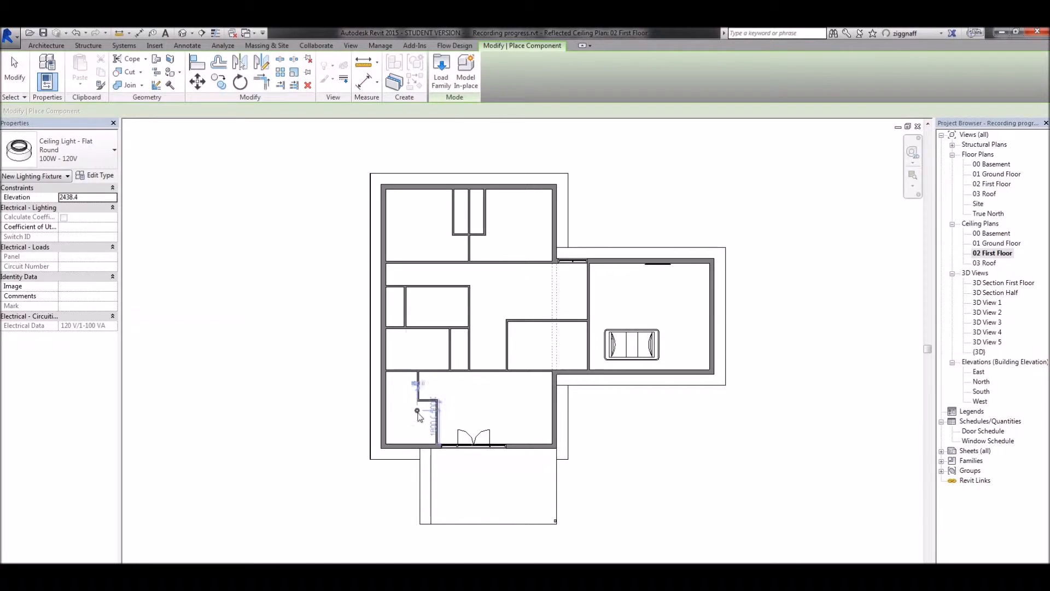
click(411, 423)
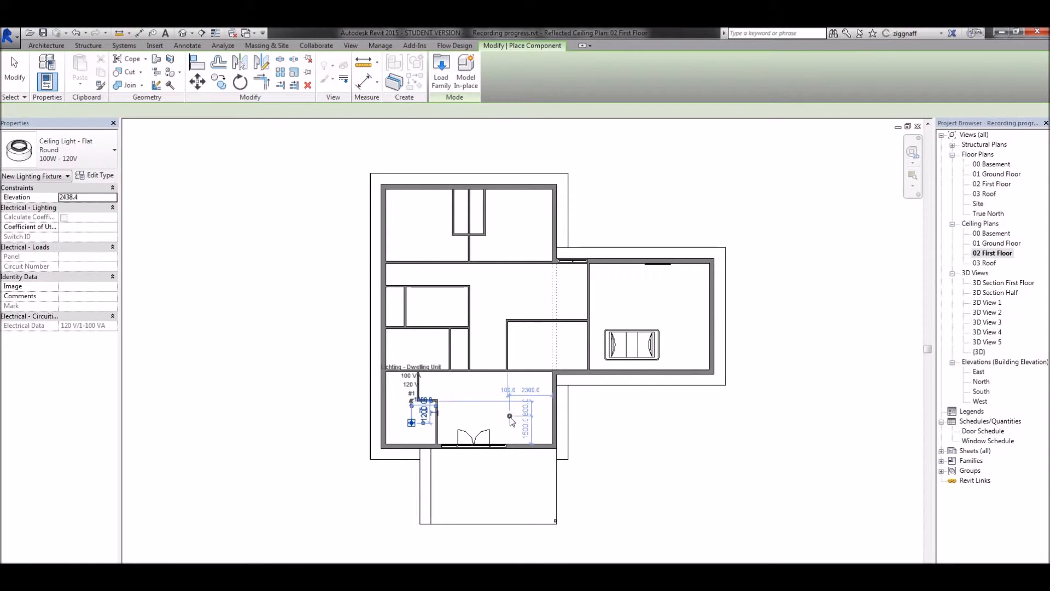
click(509, 415)
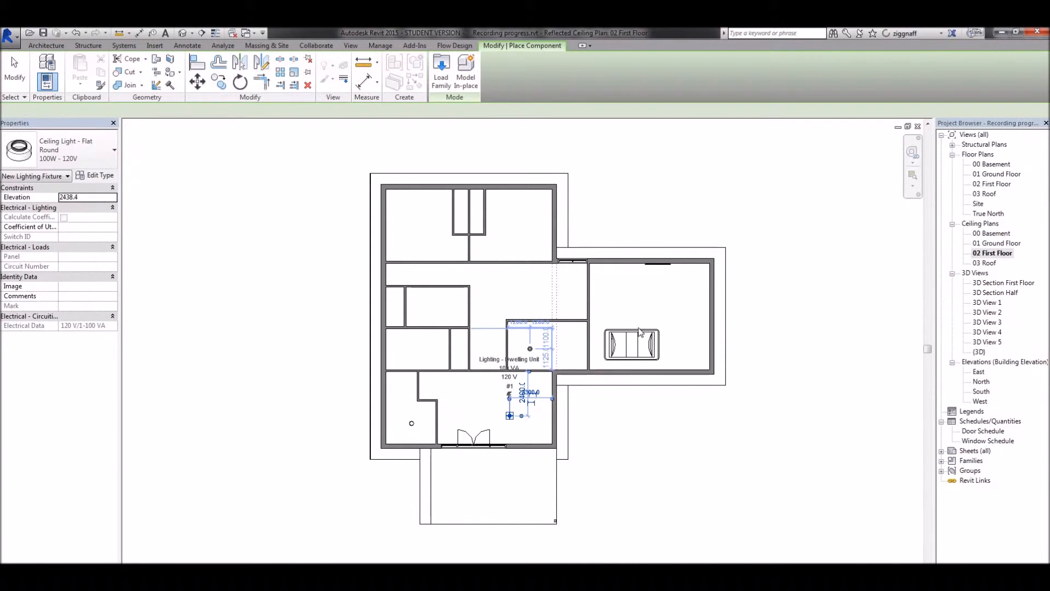
click(530, 348)
key(Escape)
key(Escape)
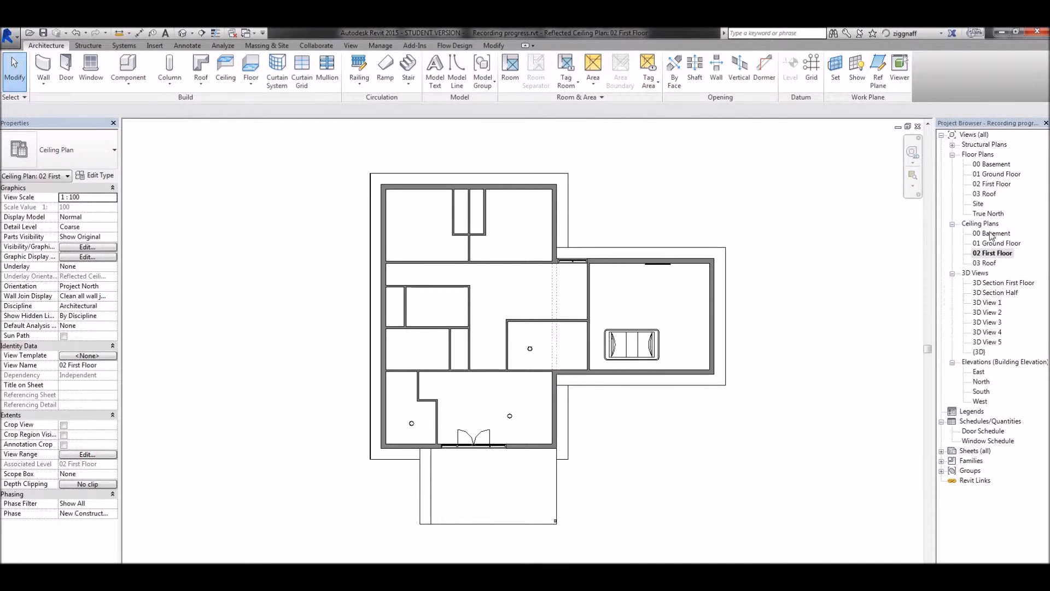
Create a perspective camera view in the 01 Ground Floor plan, from the dining table's northwest corner towards the kitchen's southwest corner.
double_click(997, 174)
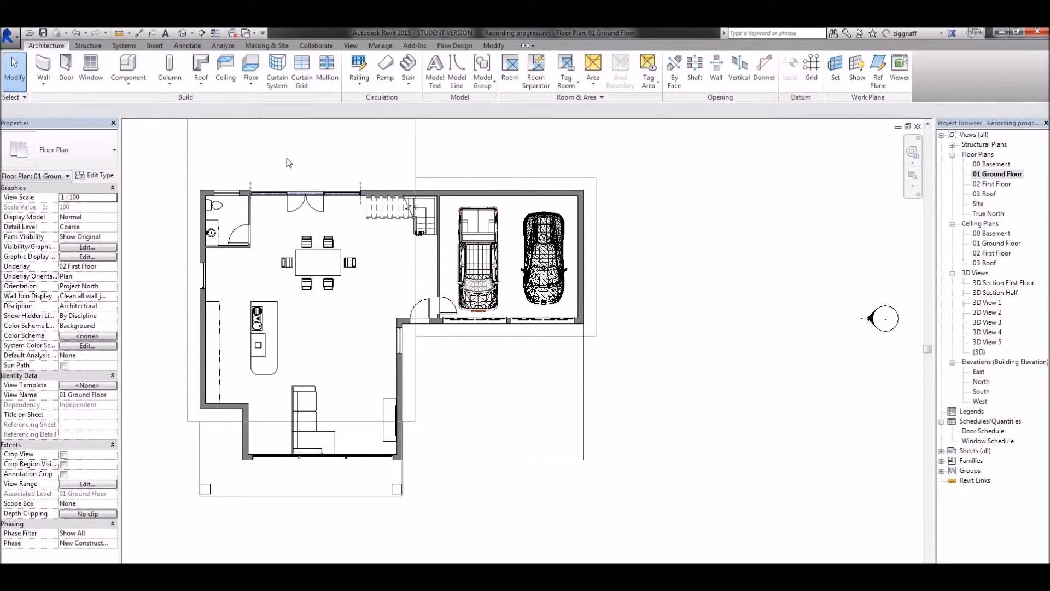
click(194, 34)
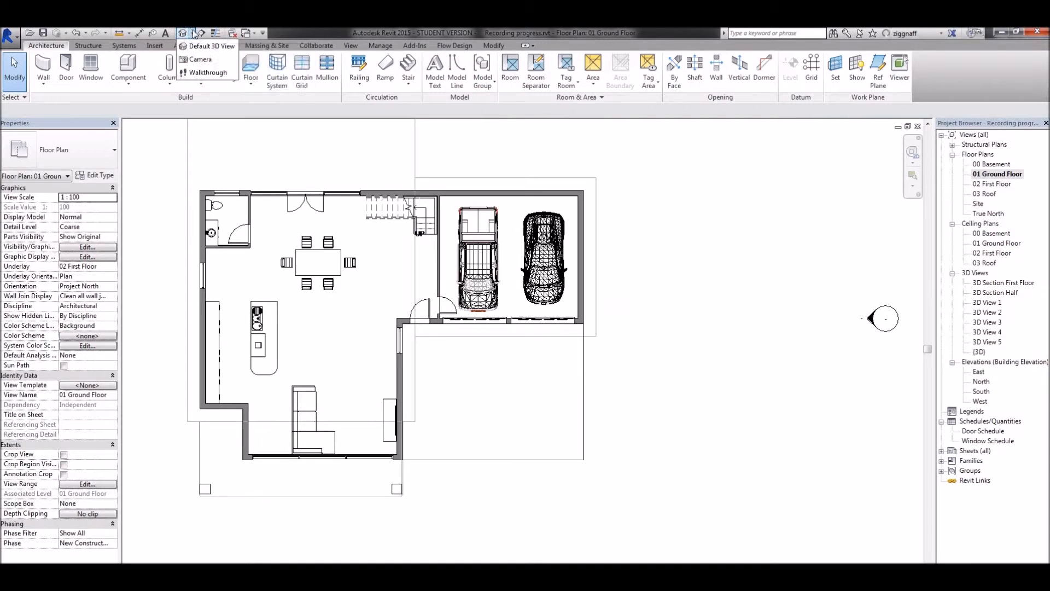
click(202, 59)
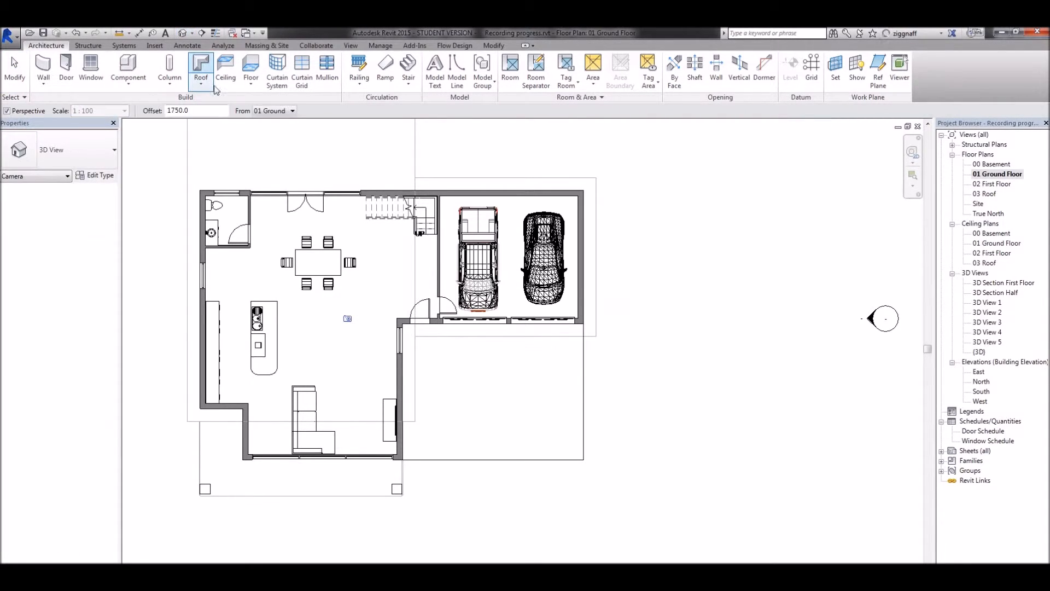
click(287, 250)
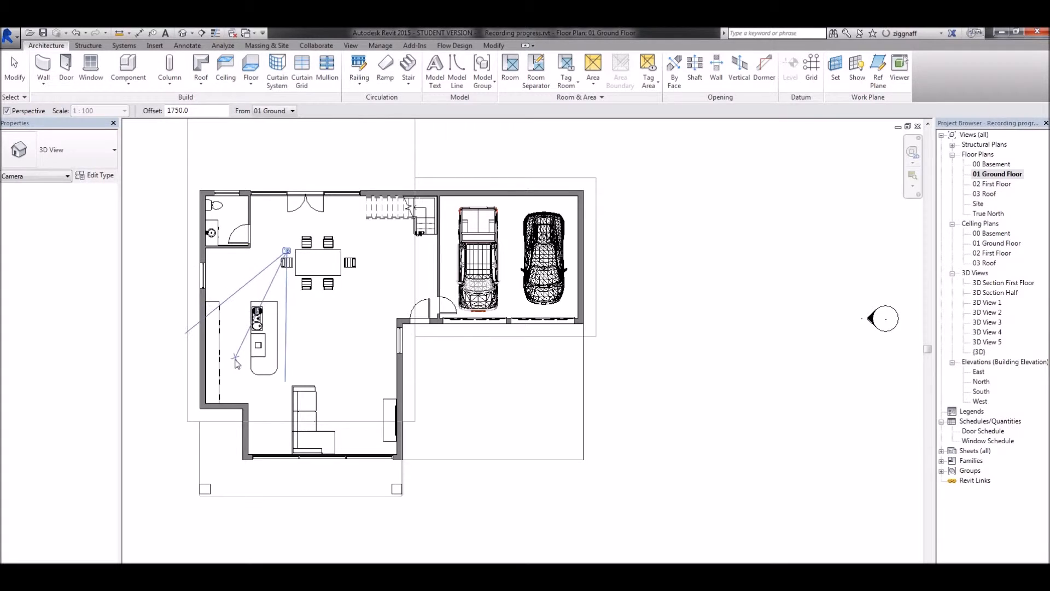
click(212, 395)
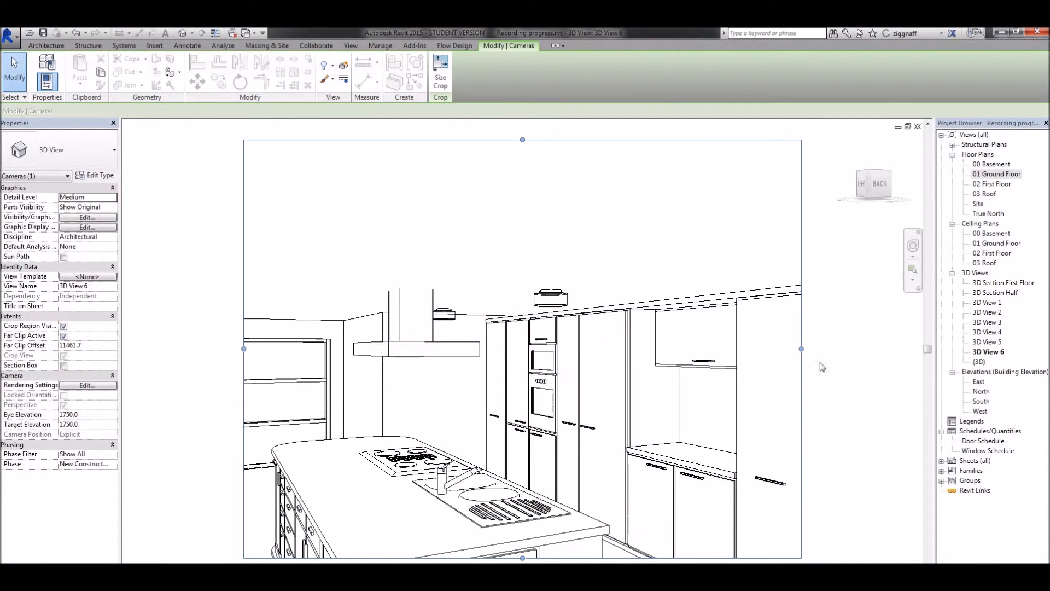
Widen the kitchen camera view's crop region on both sides and tilt the camera slightly downward.
drag(801, 349, 812, 348)
drag(244, 349, 215, 348)
mouse_move(574, 376)
shift+middle_down()
mouse_move(542, 395)
mouse_move(577, 393)
mouse_move(536, 382)
mouse_move(572, 395)
shift+middle_up()
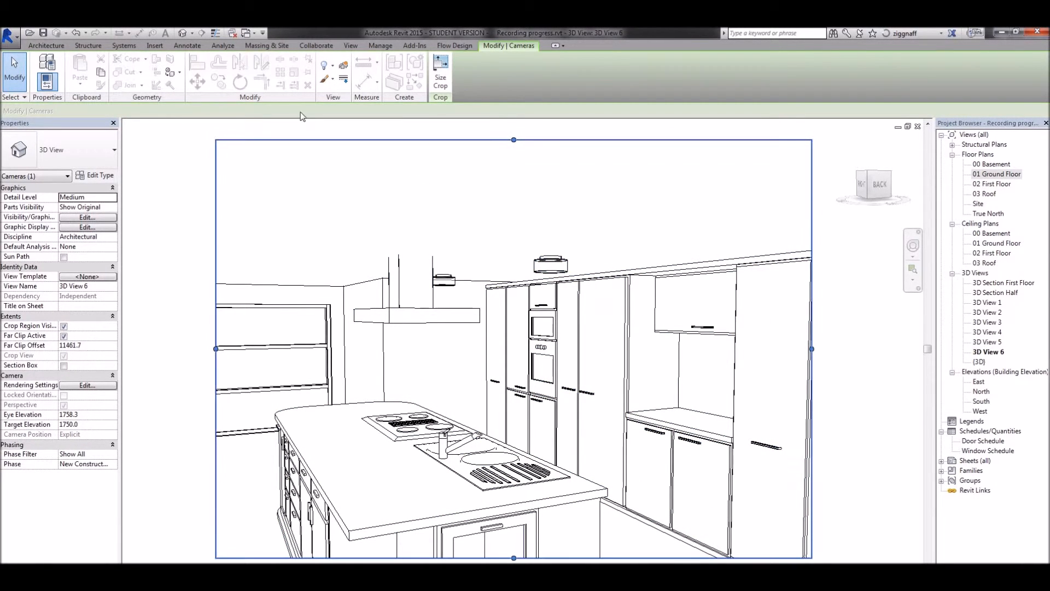
Render the kitchen camera view at Draft quality with the Interior: Artificial only lighting scheme.
click(353, 47)
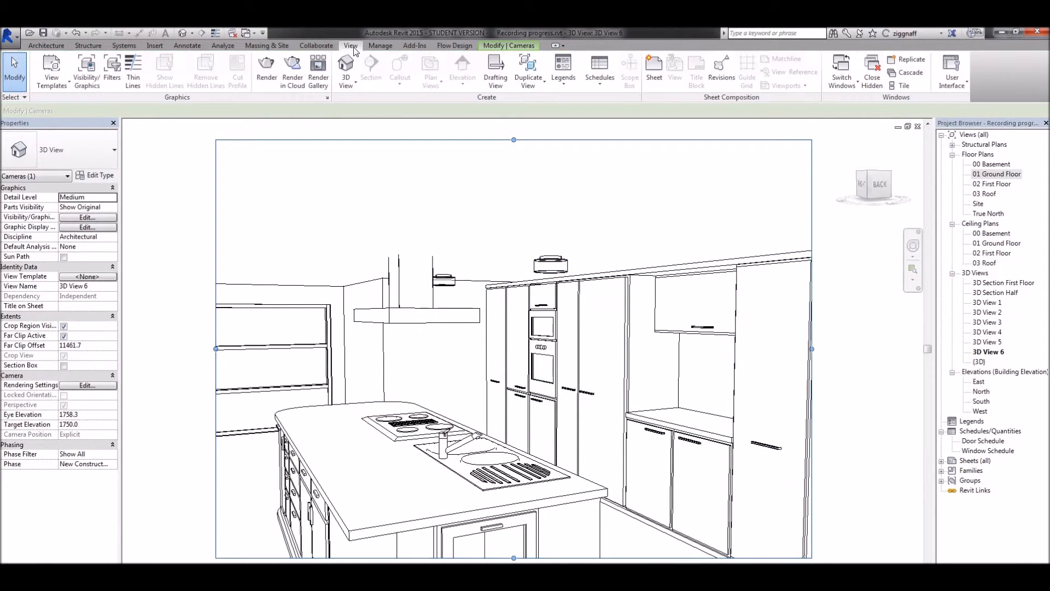
click(266, 70)
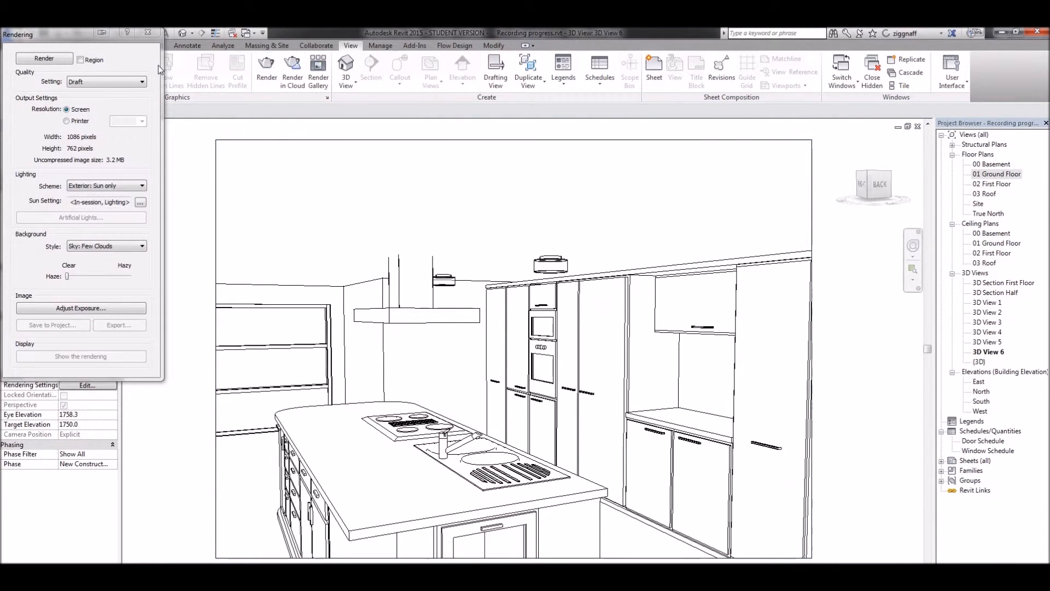
click(95, 186)
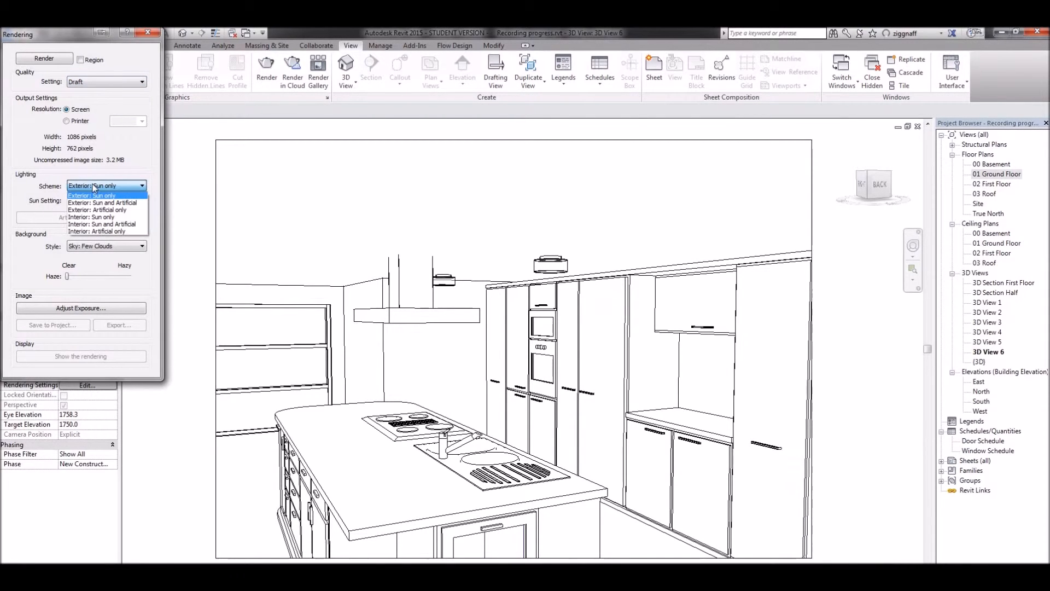
click(110, 232)
click(37, 58)
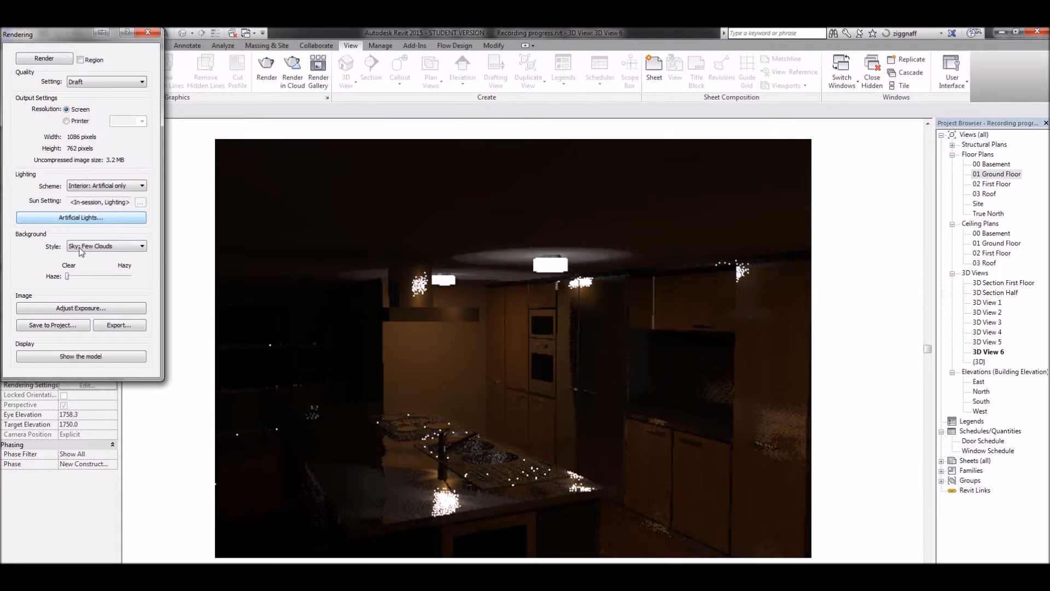
Change the lighting scheme to Interior: Sun and Artificial and render the kitchen view again.
click(102, 188)
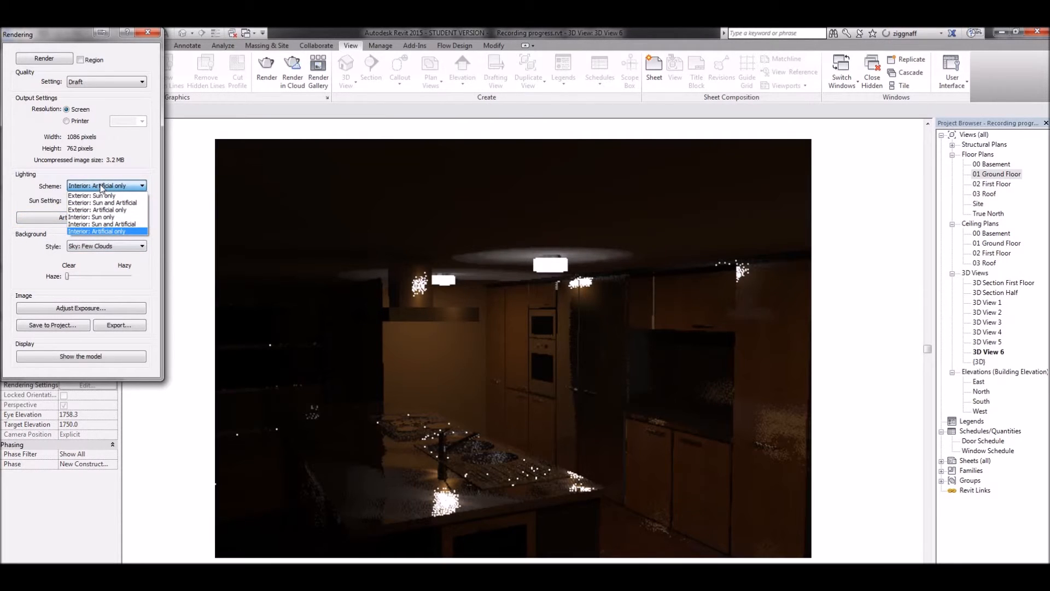
click(121, 224)
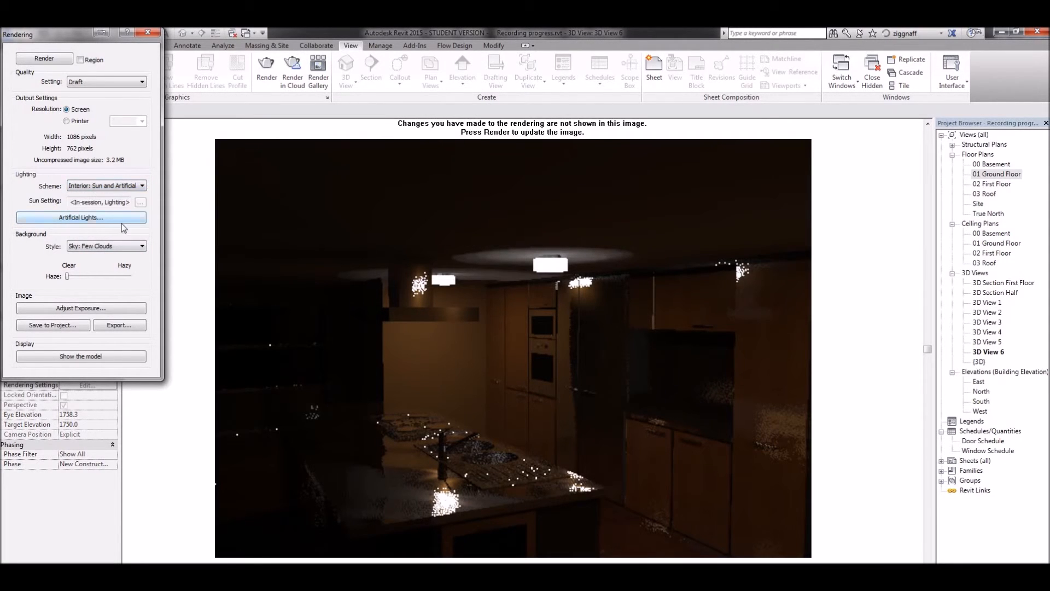
click(35, 60)
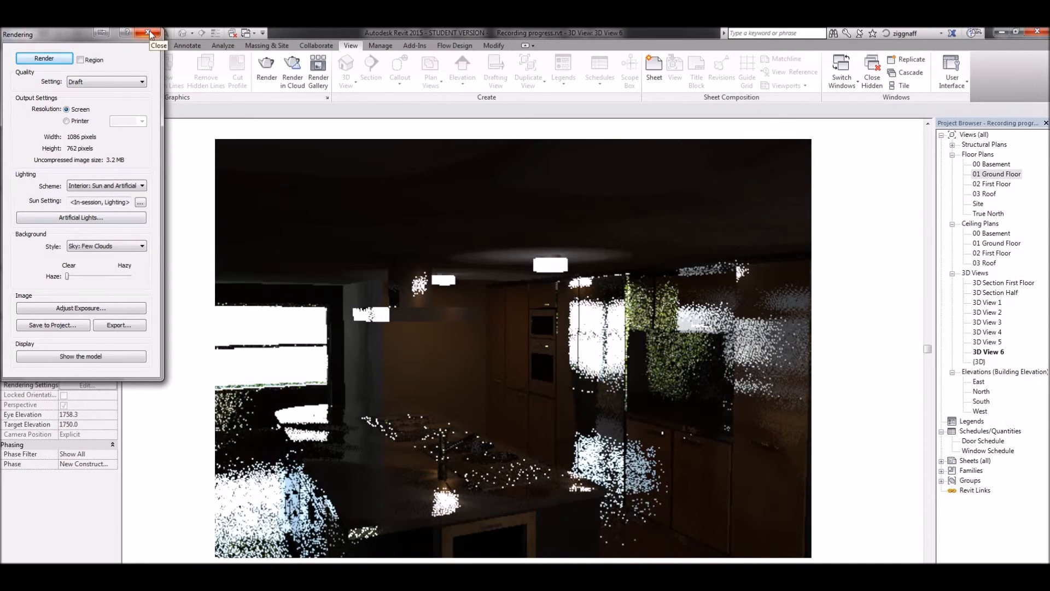
Set the rendering quality of the kitchen view to Best.
click(90, 82)
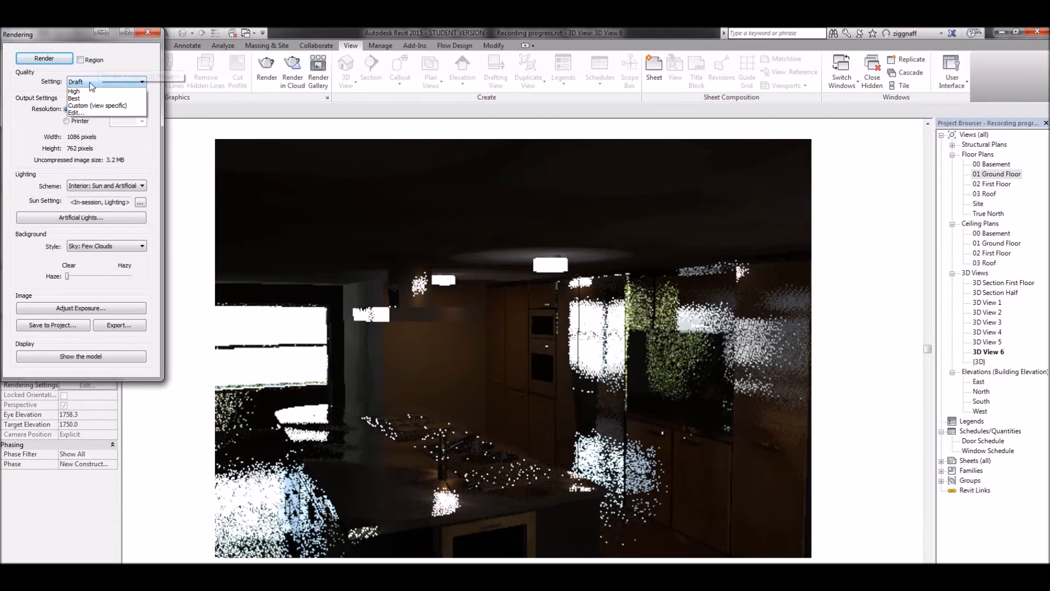
click(96, 121)
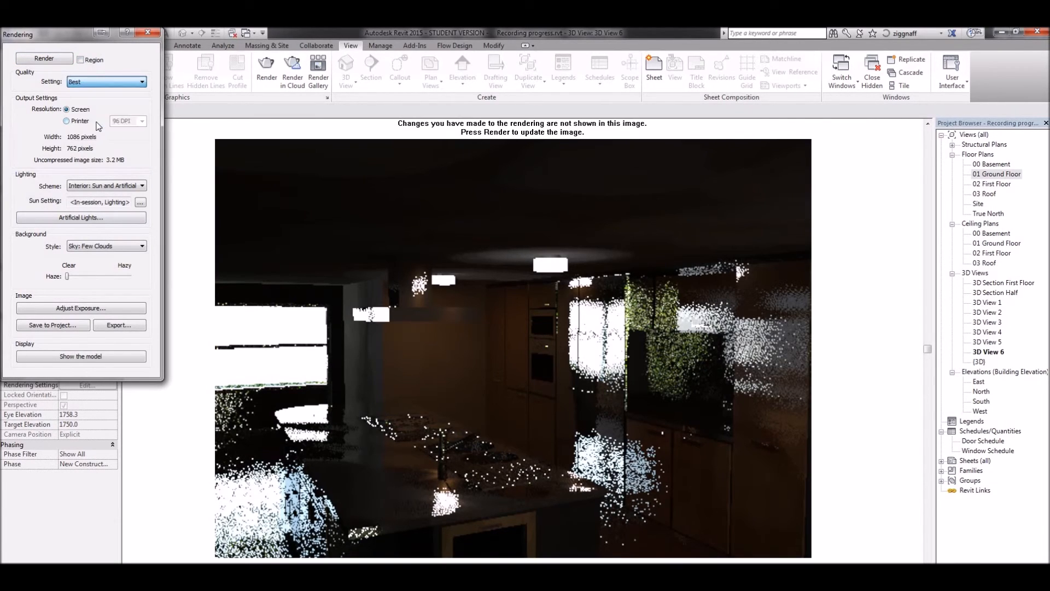